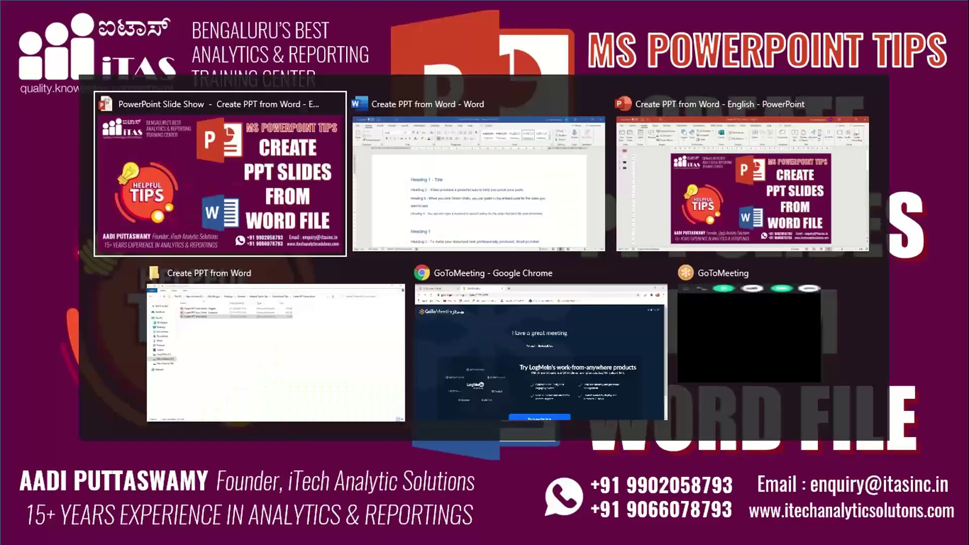
# In the Word outline, check each line's Heading 1–4 style, then select the 'Heading 1 - Title' line
pyautogui.hotkey('alt', 'Tab')
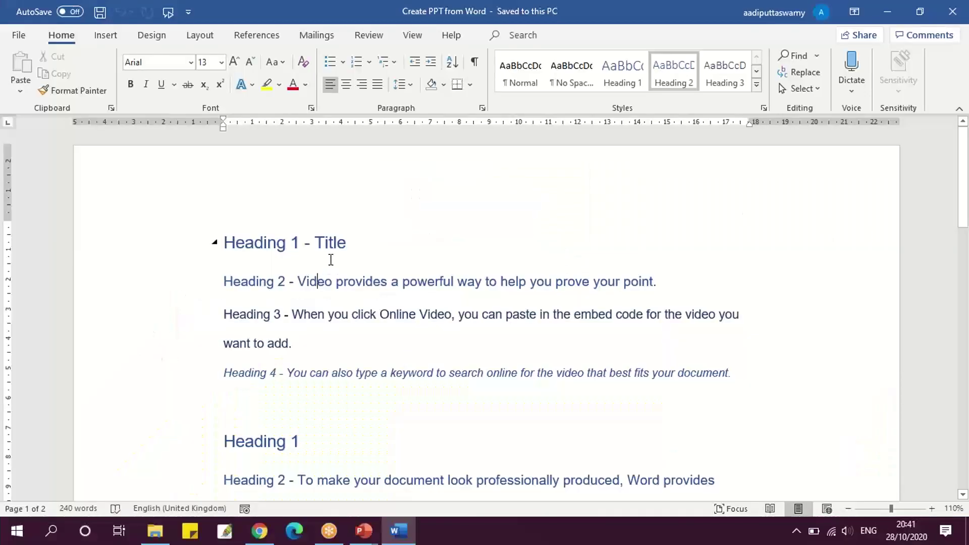
pyautogui.click(328, 242)
pyautogui.click(328, 310)
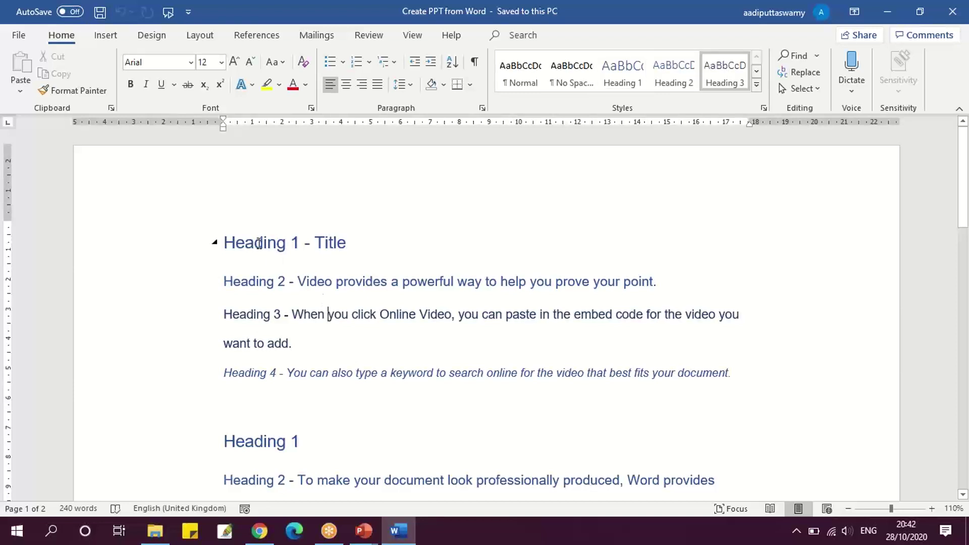
pyautogui.click(255, 242)
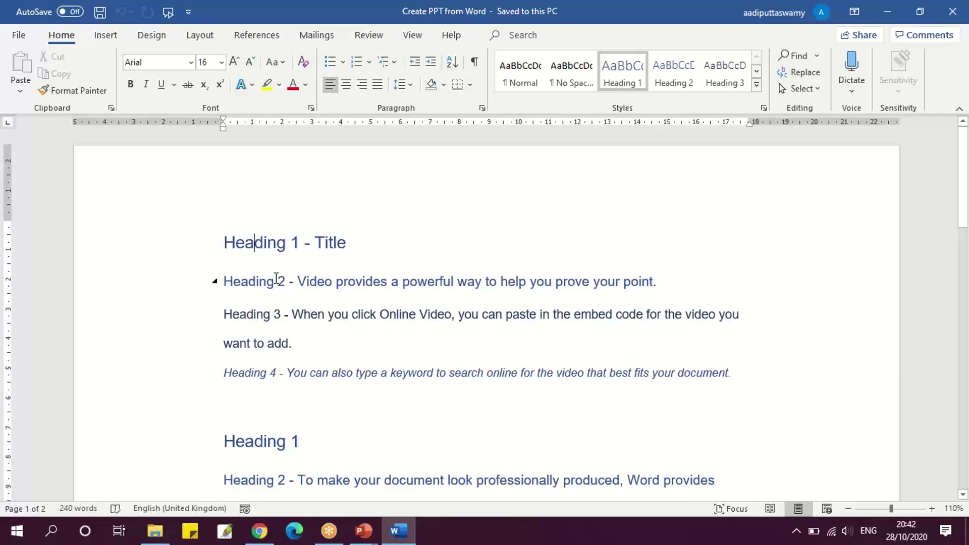
pyautogui.moveTo(224, 242); pyautogui.dragTo(785, 389)
pyautogui.click(556, 281)
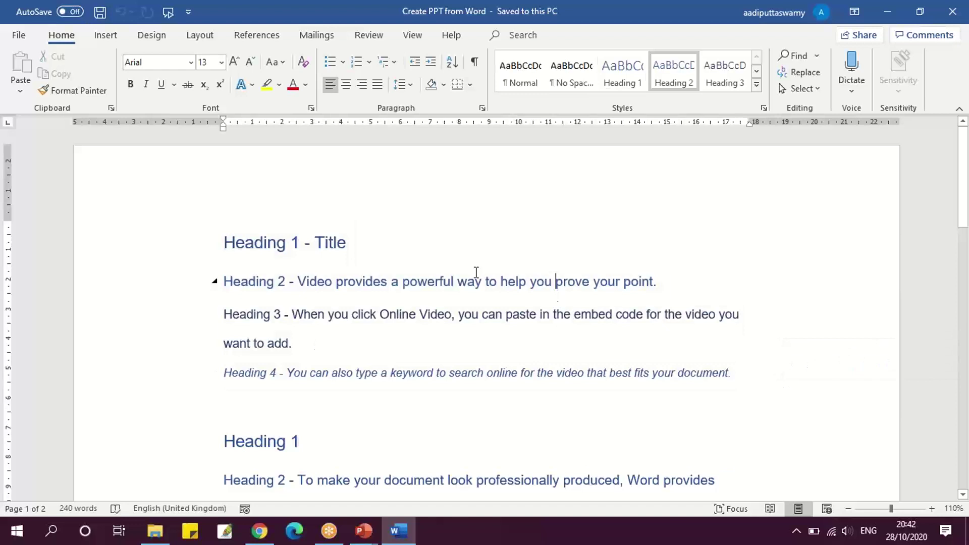
pyautogui.click(348, 260)
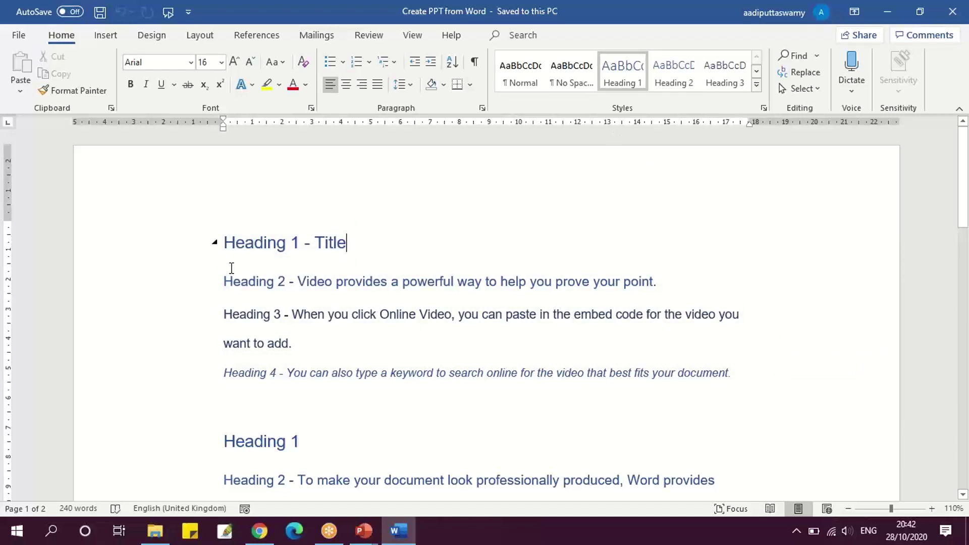
pyautogui.moveTo(224, 242); pyautogui.dragTo(391, 243)
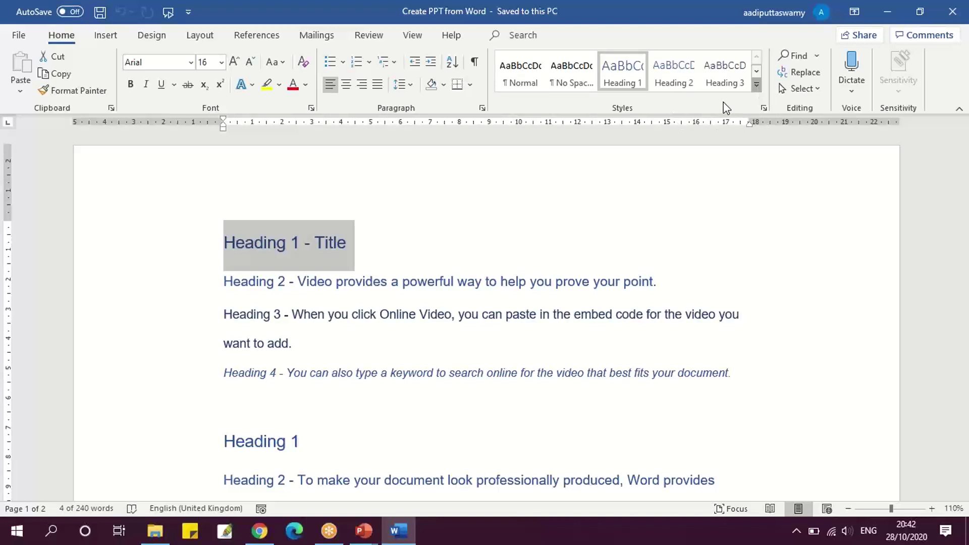
pyautogui.click(757, 84)
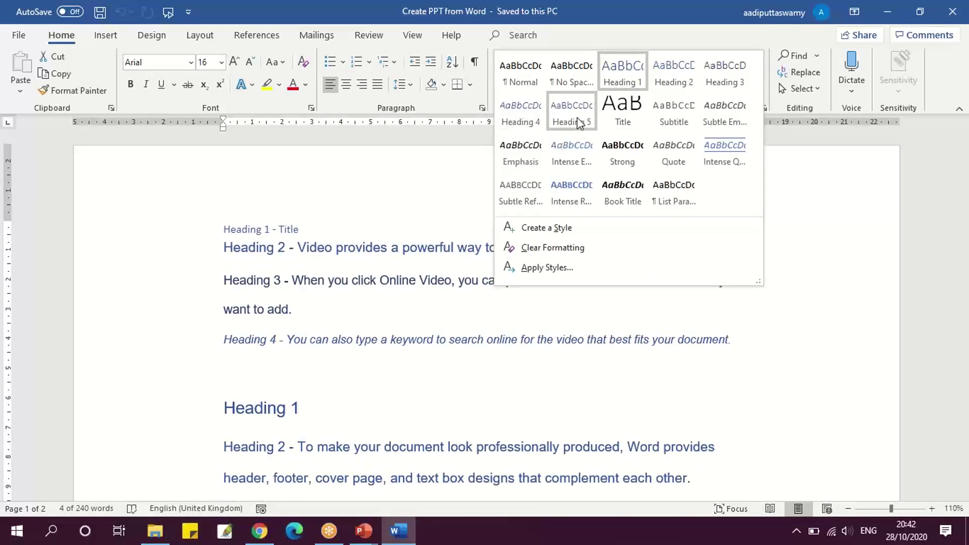
pyautogui.click(400, 222)
pyautogui.click(412, 260)
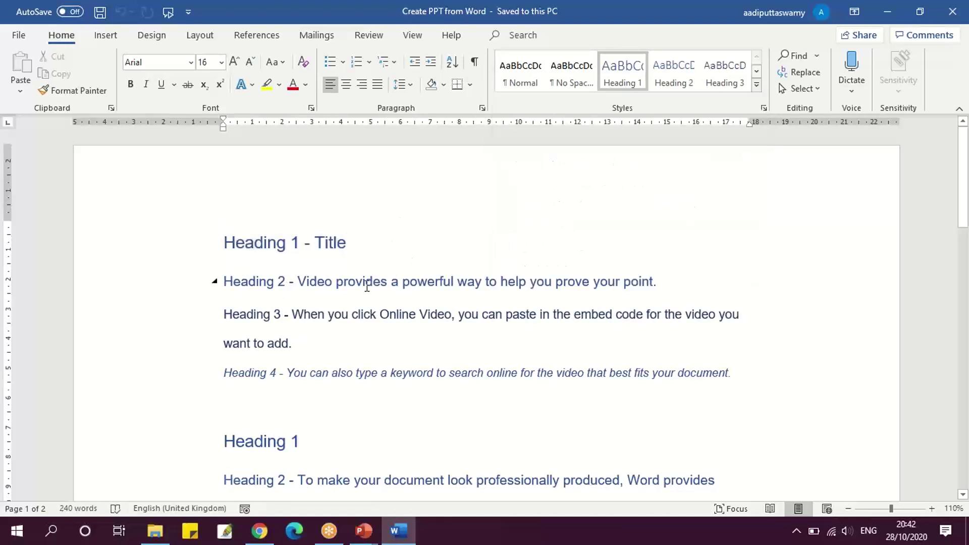
pyautogui.scroll(-10, 367, 286)
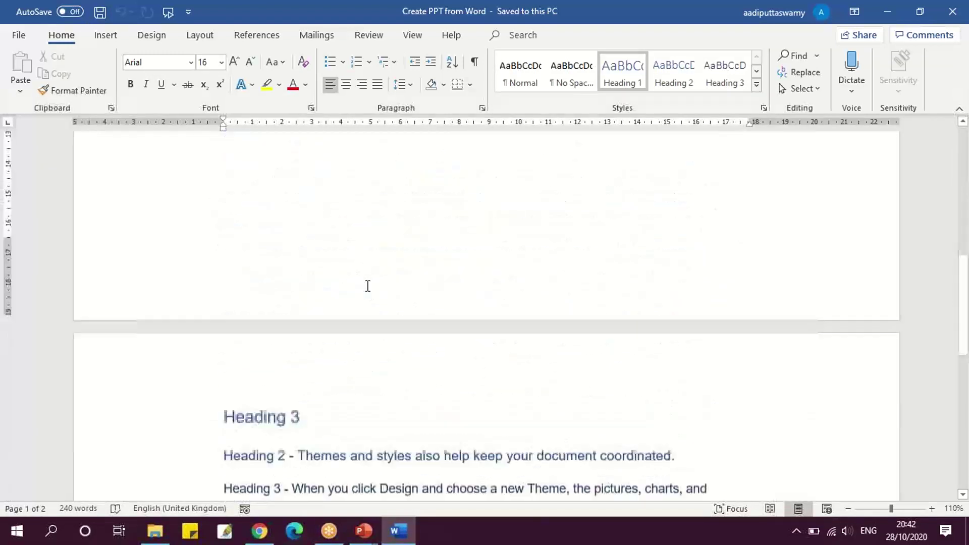
pyautogui.scroll(12, 367, 286)
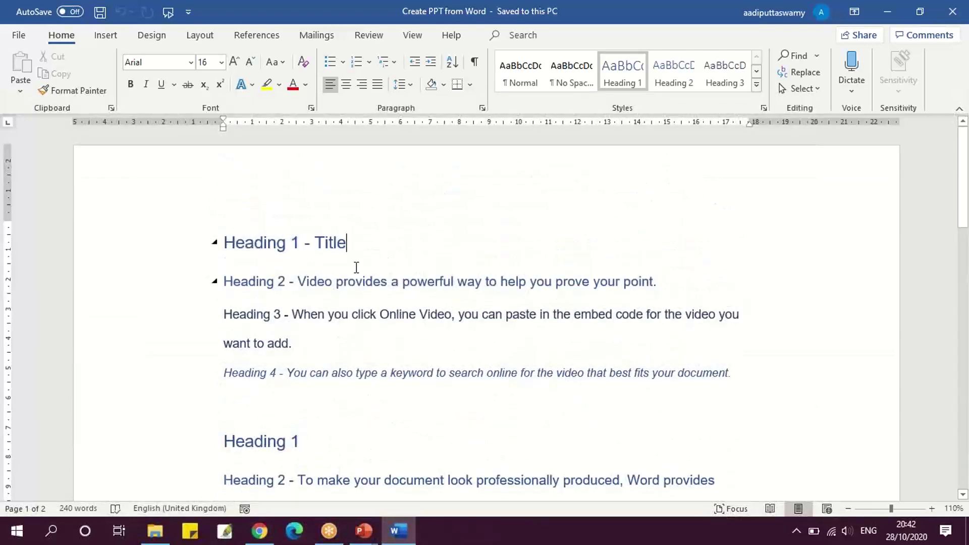
pyautogui.moveTo(225, 243); pyautogui.dragTo(365, 251)
pyautogui.click(281, 281)
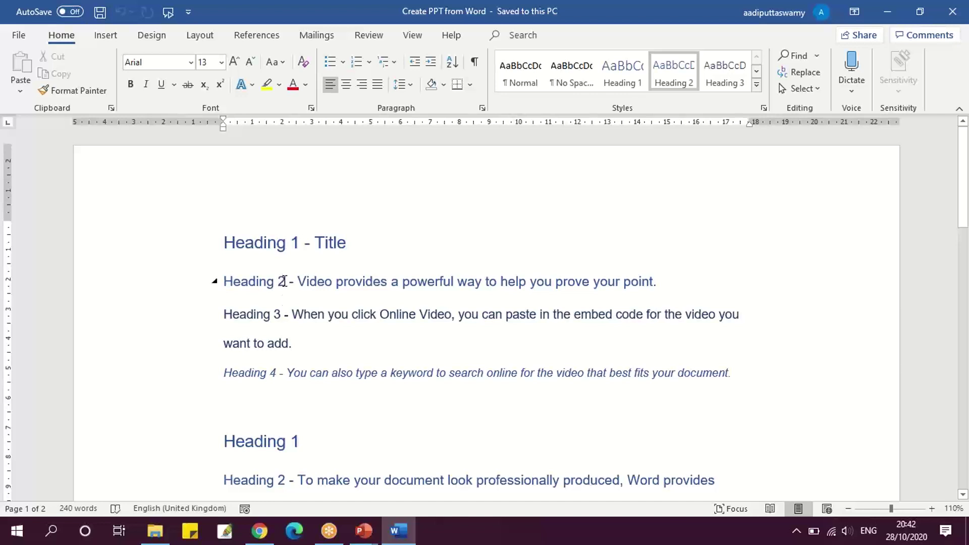
pyautogui.click(272, 314)
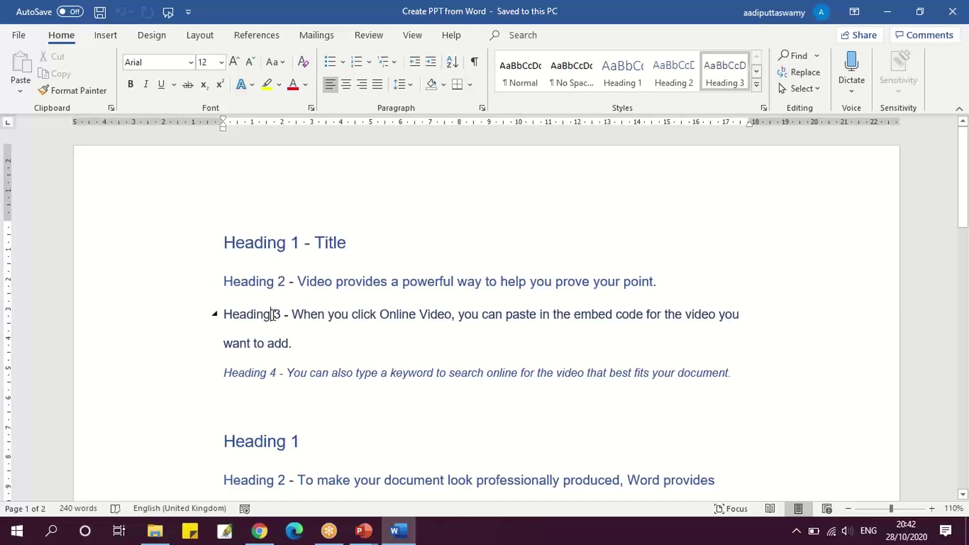
pyautogui.click(287, 373)
pyautogui.click(756, 84)
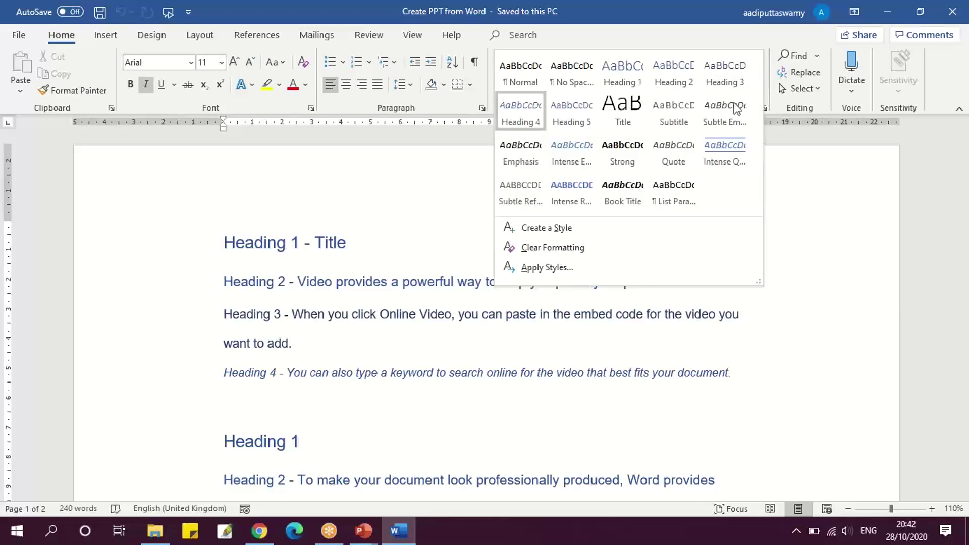
pyautogui.click(389, 324)
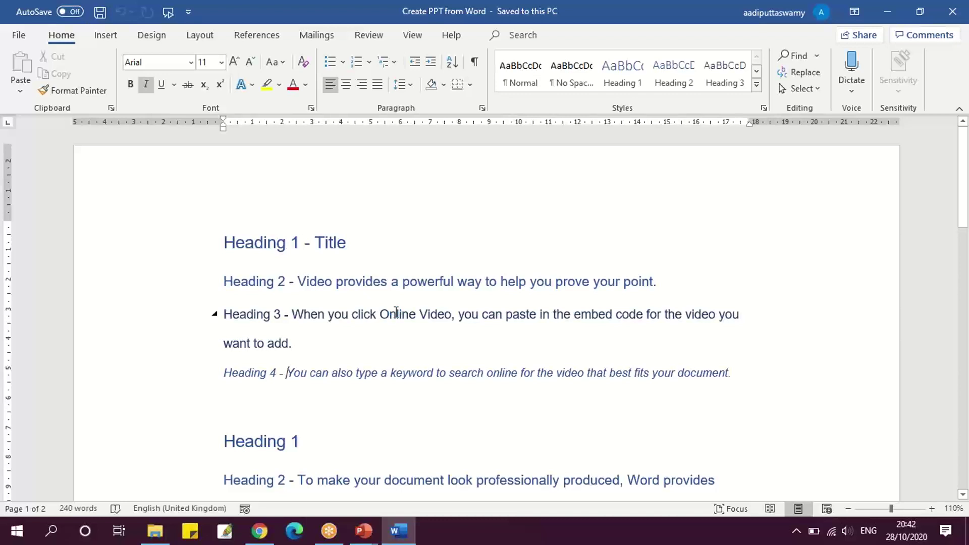
# Close the Word outline, return to the 'Create PPT from Word' deck, and select slide 2
pyautogui.hotkey('alt', 'f')
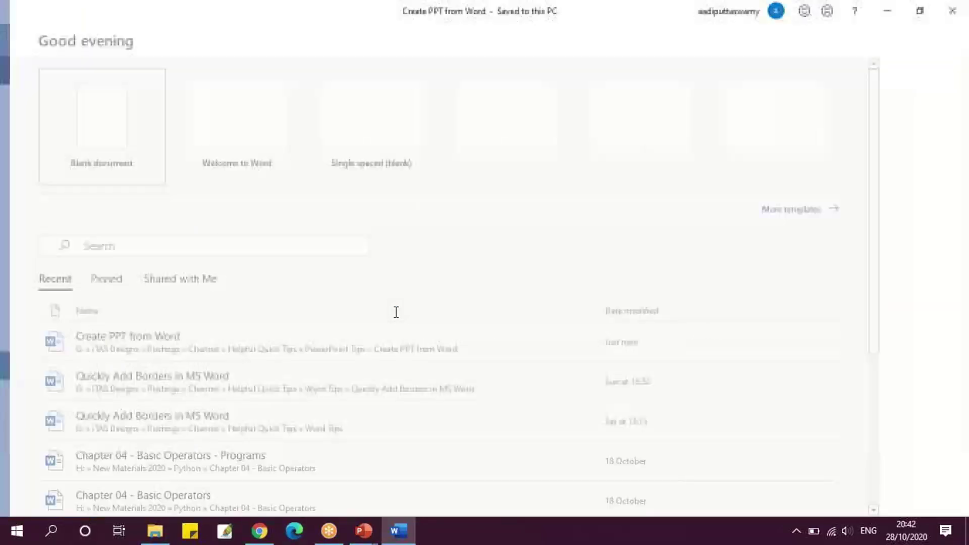
pyautogui.press('Escape')
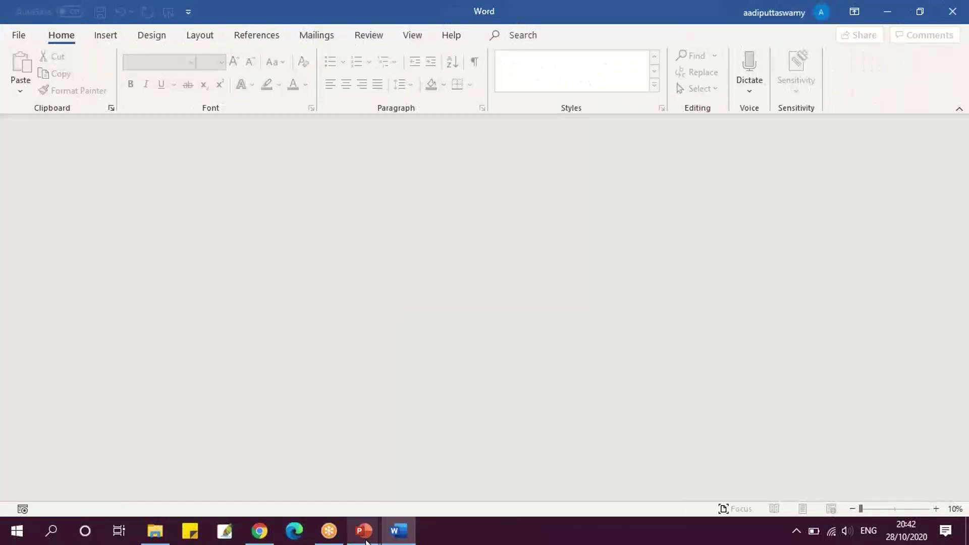
pyautogui.moveTo(367, 541)
pyautogui.click(298, 464)
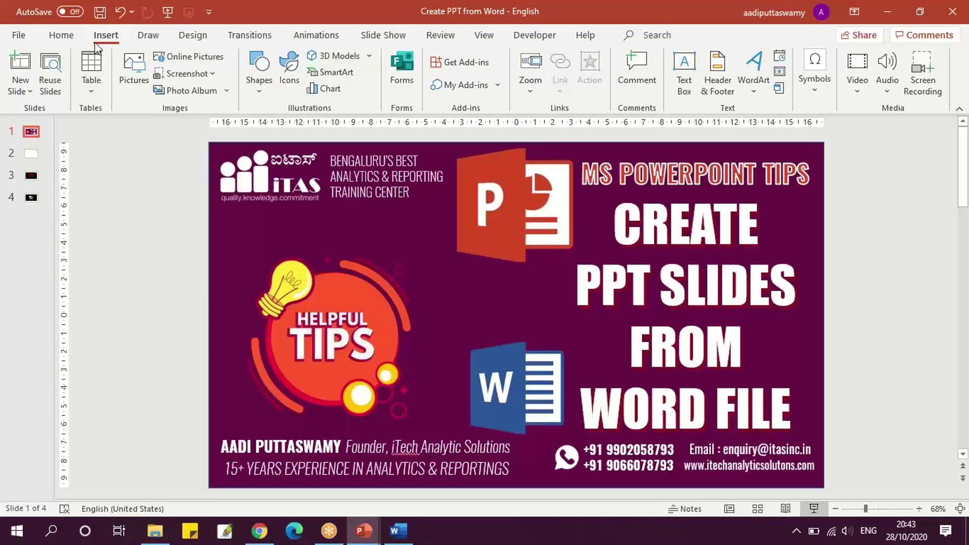
pyautogui.click(31, 153)
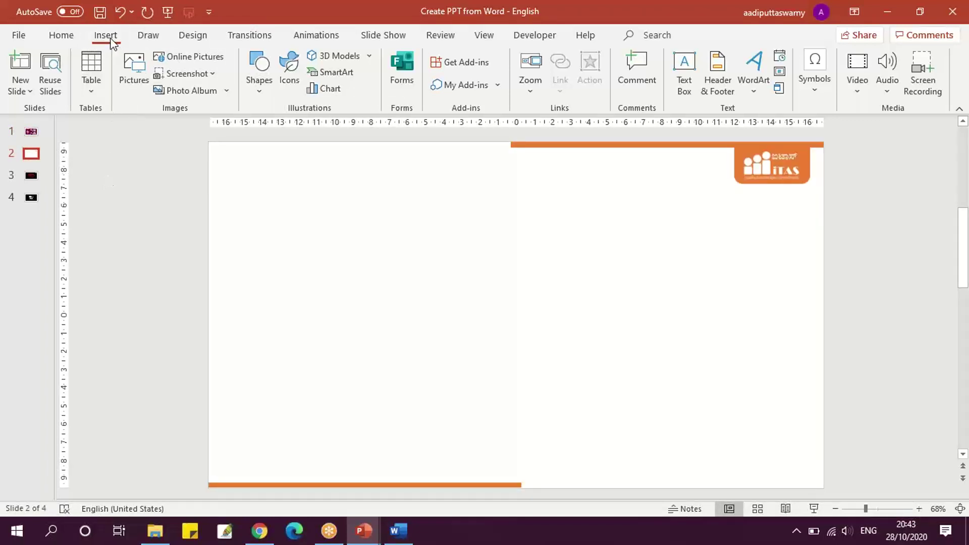
# Insert slides from the 'Create PPT from Word' outline file after slide 2 using Slides from Outline
pyautogui.click(24, 89)
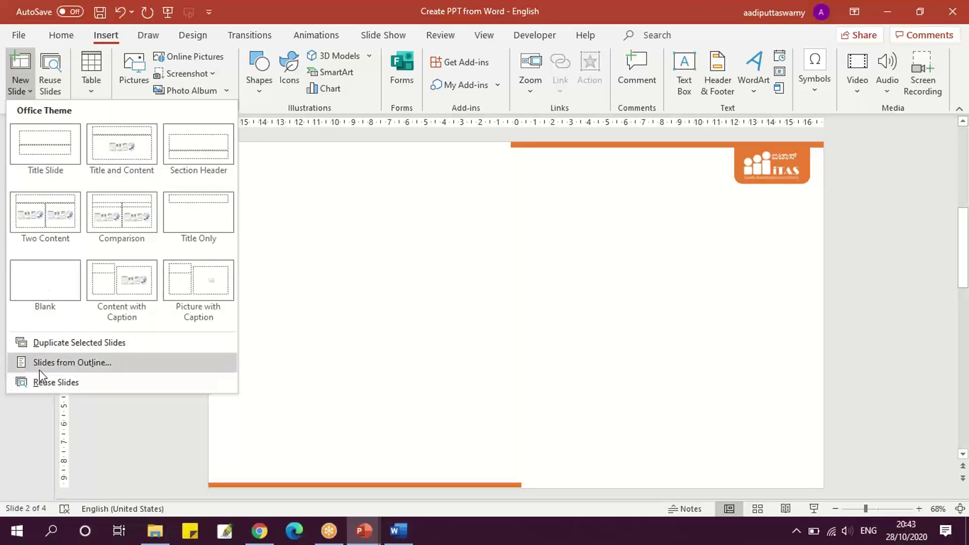
pyautogui.click(91, 366)
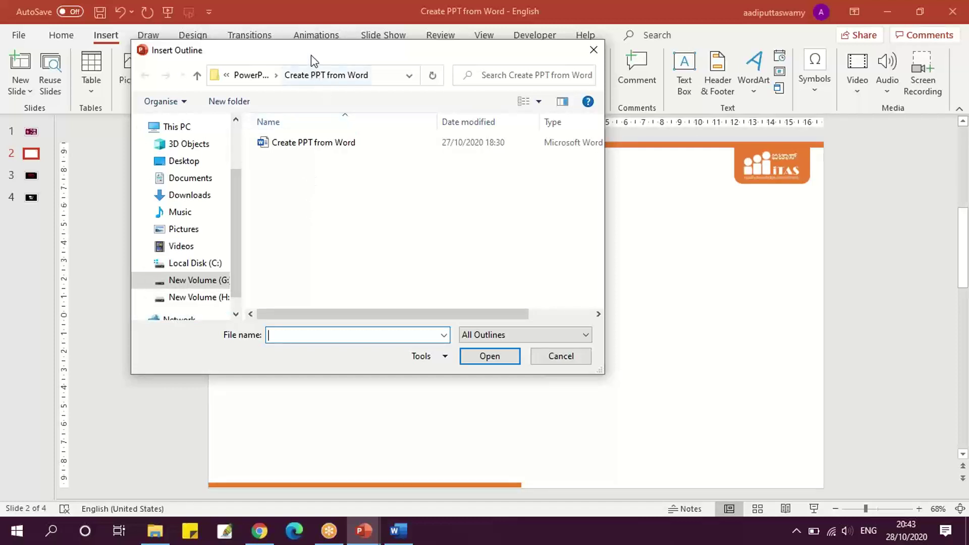
pyautogui.moveTo(311, 55); pyautogui.dragTo(323, 103)
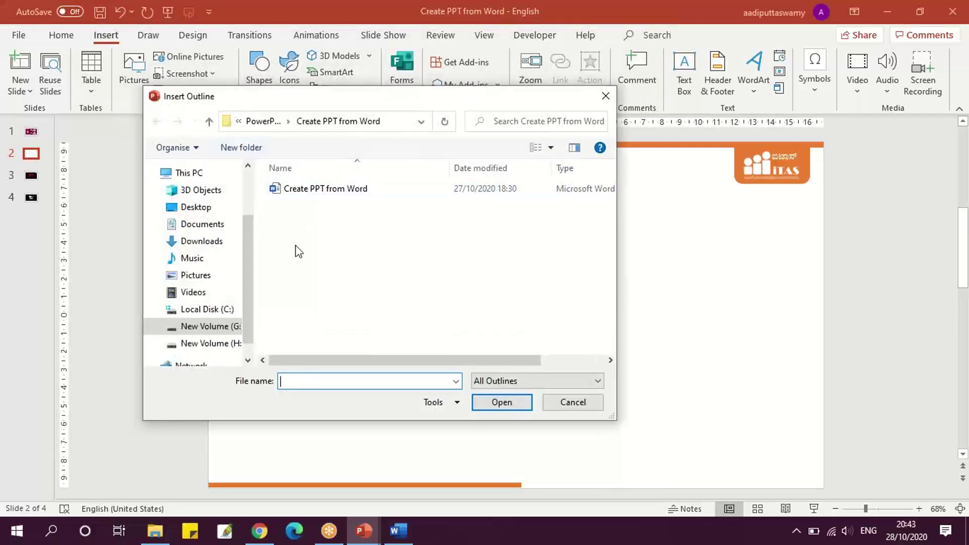
pyautogui.click(307, 191)
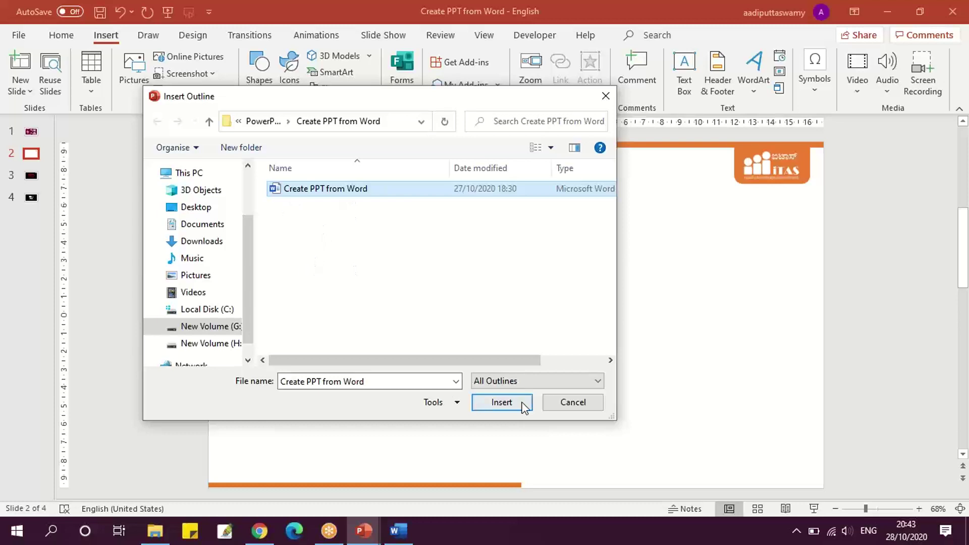
pyautogui.click(500, 401)
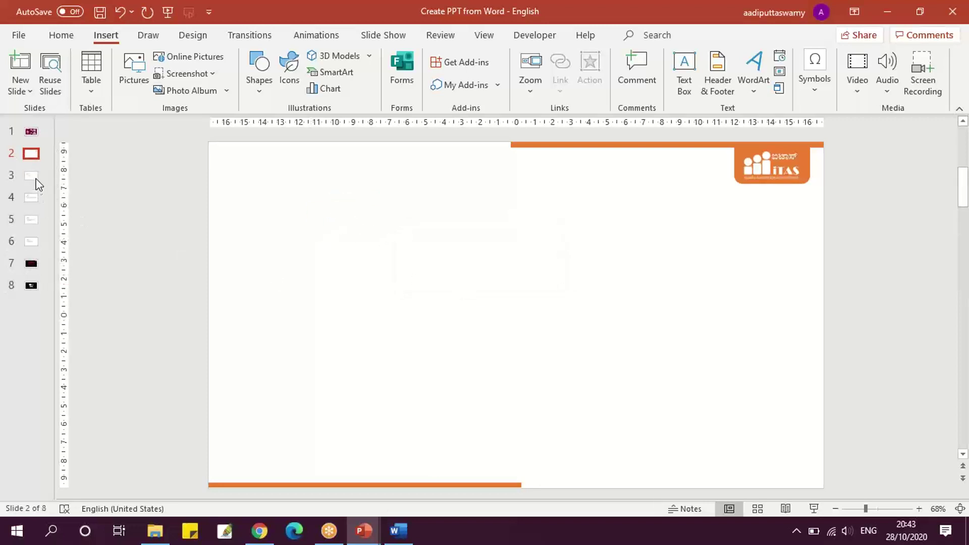
# Review the new slides 3–6, then inspect slide 3's title and bulleted body boxes
pyautogui.click(36, 181)
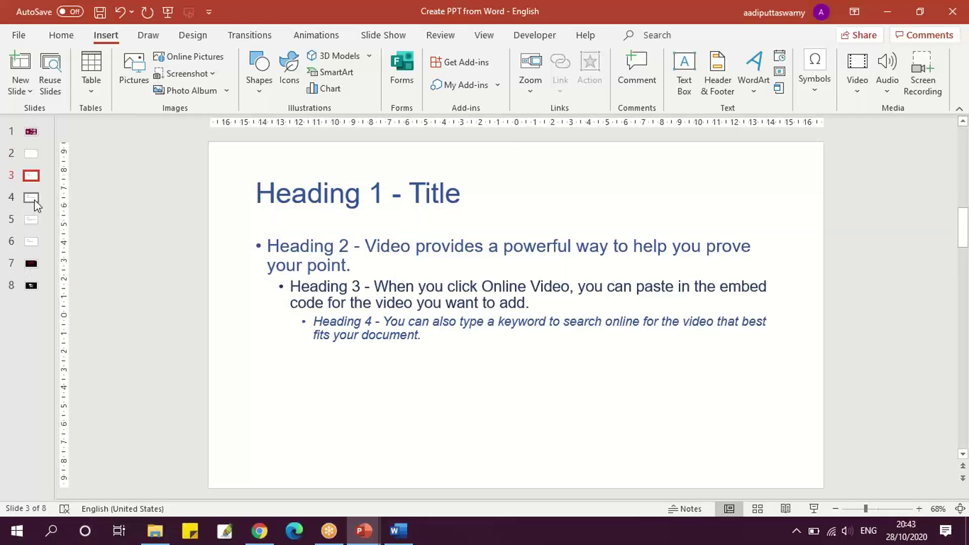
pyautogui.click(34, 199)
pyautogui.click(39, 244)
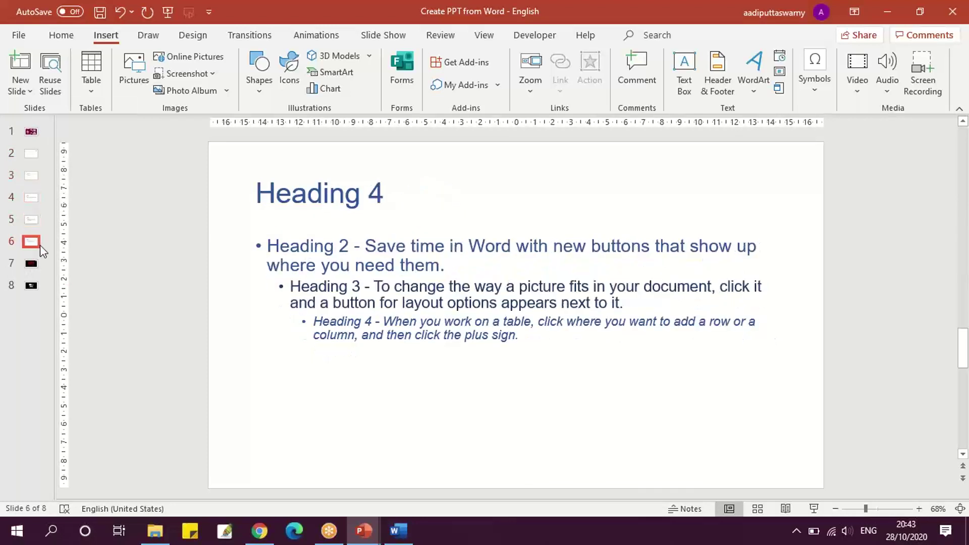
pyautogui.click(31, 178)
pyautogui.click(335, 195)
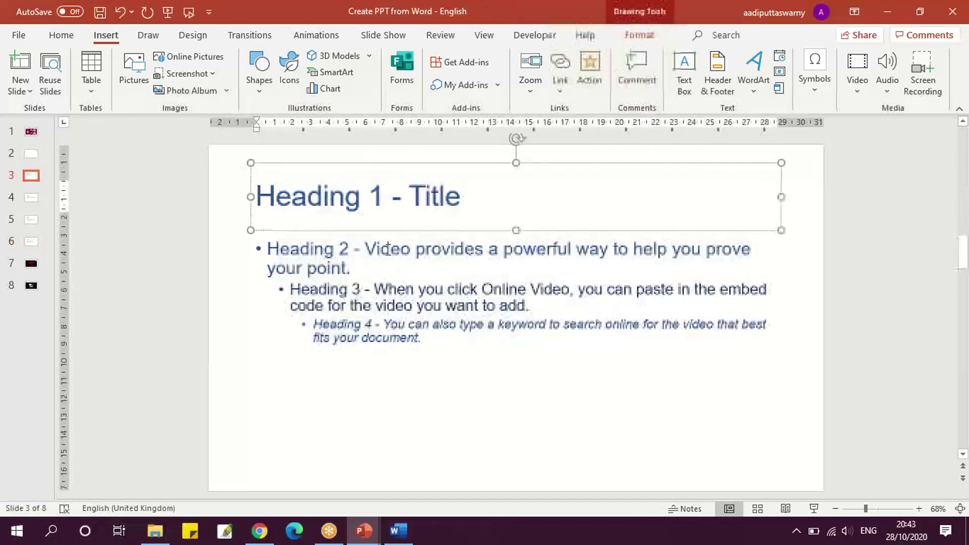
pyautogui.click(389, 286)
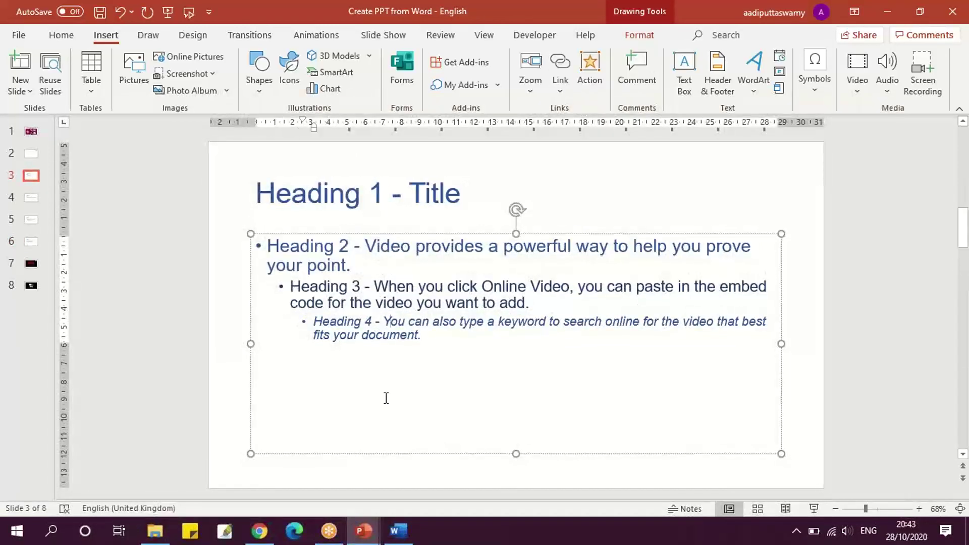
# Reopen 'Create PPT from Word' in Word and compare slide 3's title and Heading 2 bullet against it
pyautogui.click(398, 530)
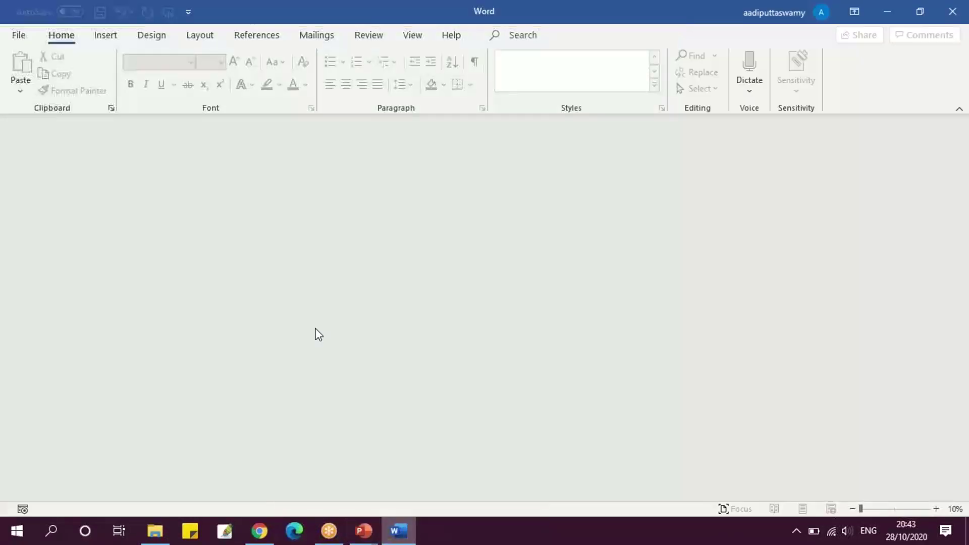
pyautogui.click(19, 35)
pyautogui.click(238, 336)
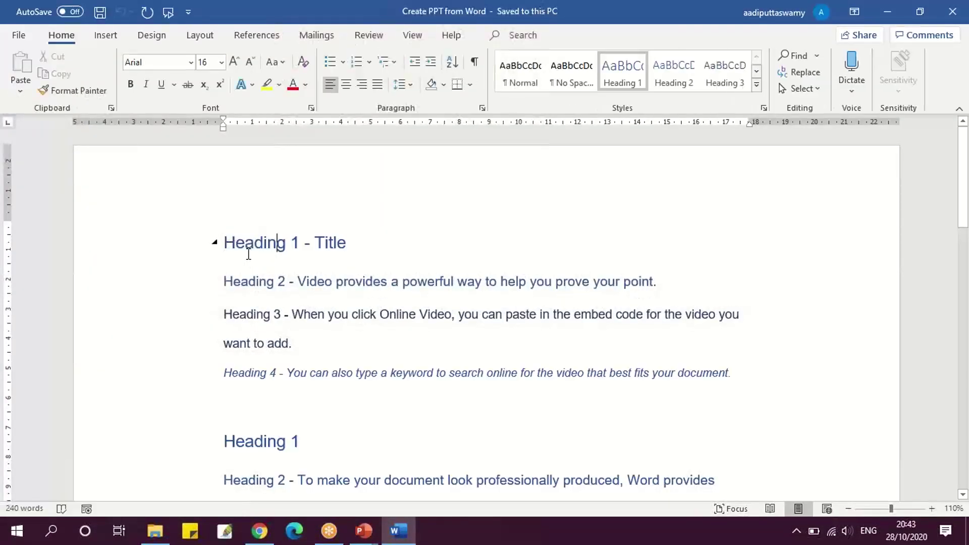
pyautogui.hotkey('alt', 'Tab')
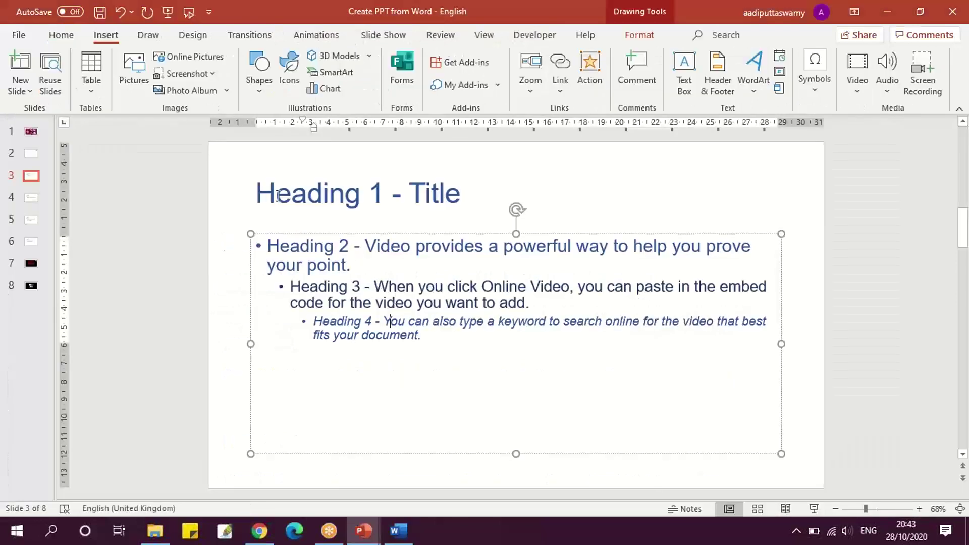
pyautogui.click(256, 195)
pyautogui.moveTo(256, 195); pyautogui.dragTo(468, 197)
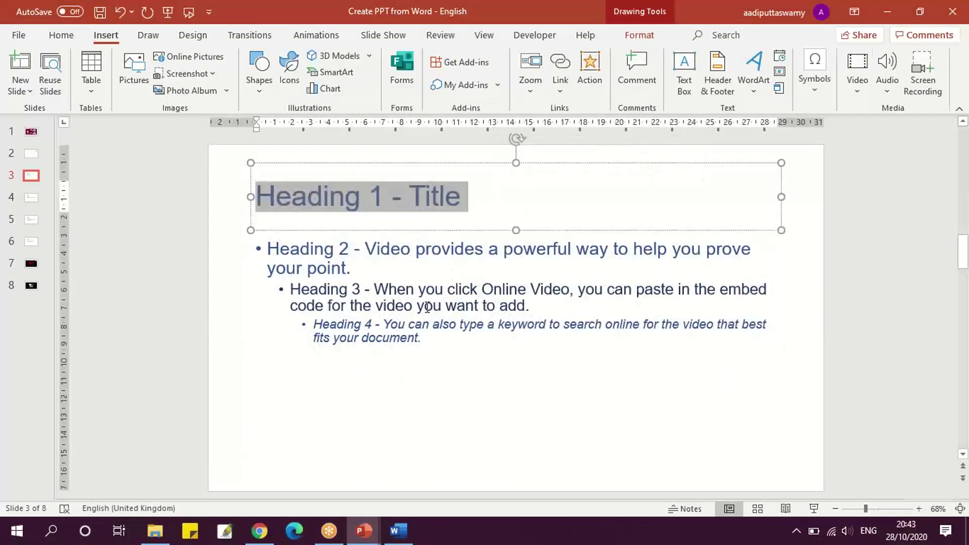
pyautogui.hotkey('alt', 'Tab')
pyautogui.hotkey('alt', 'Tab')
pyautogui.moveTo(267, 246); pyautogui.dragTo(746, 267)
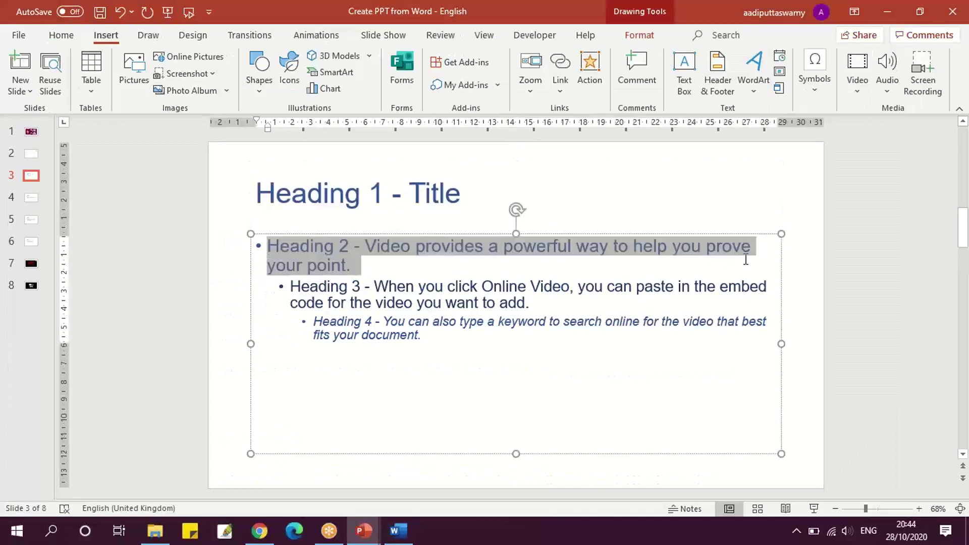
pyautogui.click(348, 286)
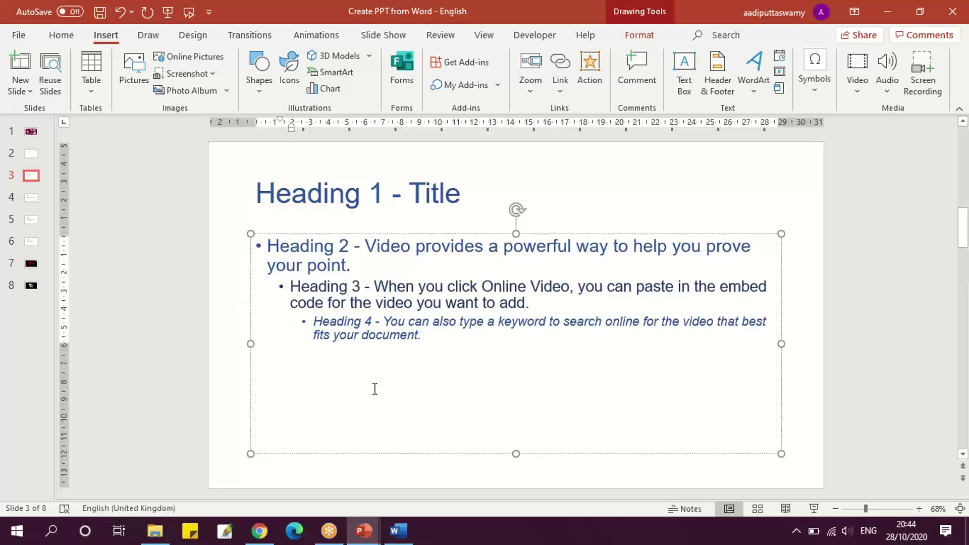
# Close the Word document and go back to slide 3 'Heading 1 - Title' in PowerPoint
pyautogui.click(403, 529)
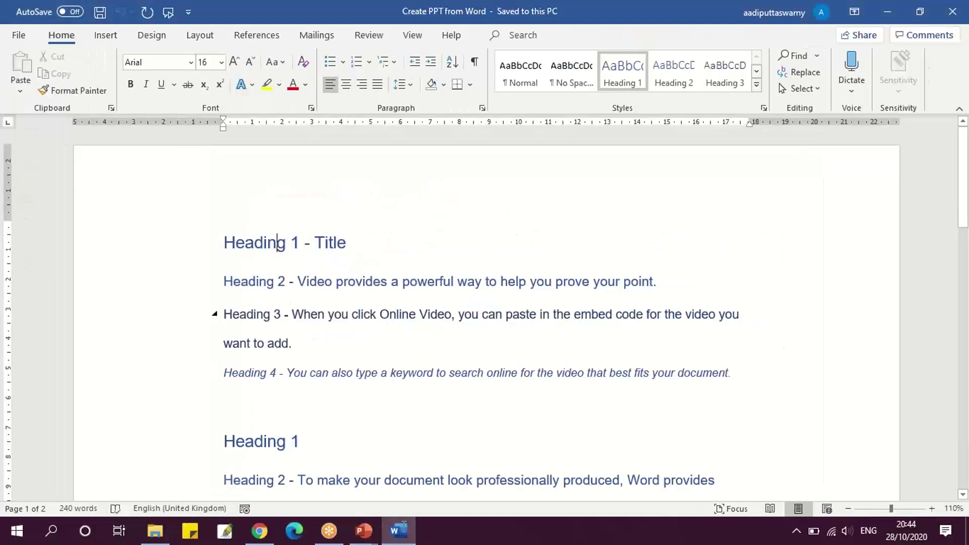
pyautogui.hotkey('alt', 'f')
pyautogui.press('c')
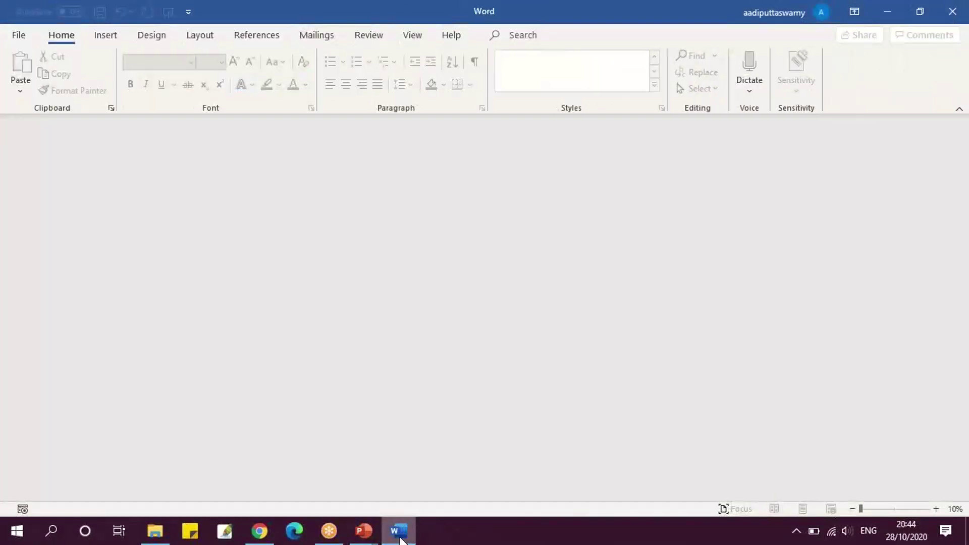
pyautogui.moveTo(371, 538)
pyautogui.click(318, 456)
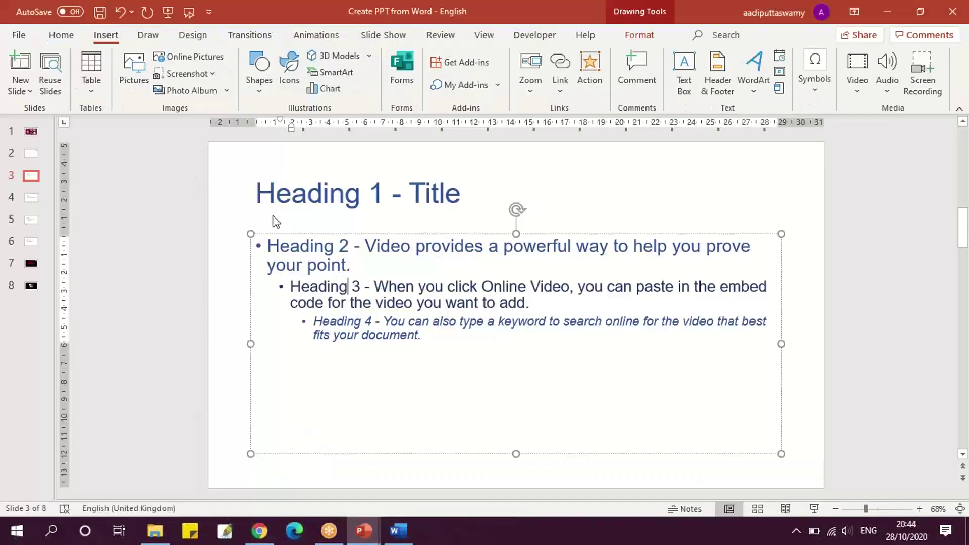
pyautogui.click(234, 180)
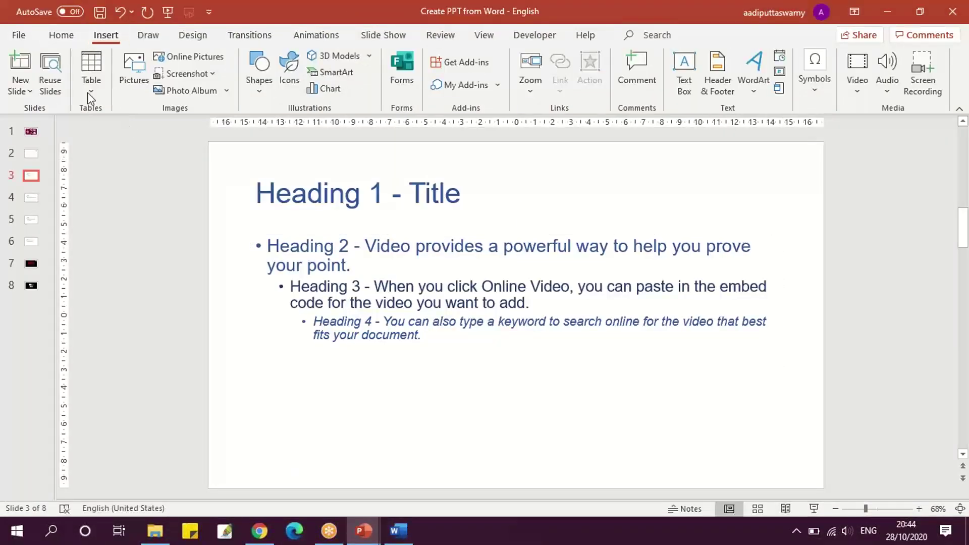
pyautogui.click(20, 88)
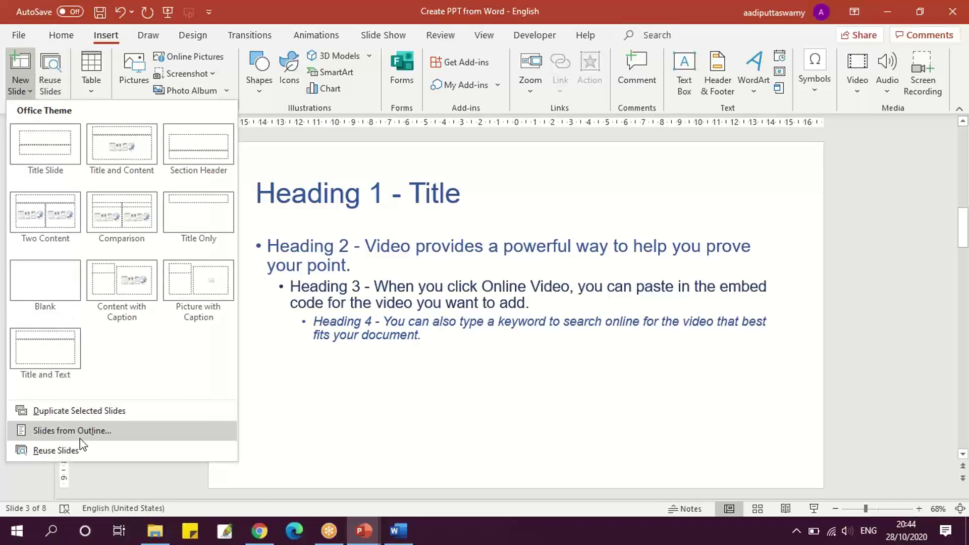
pyautogui.click(330, 379)
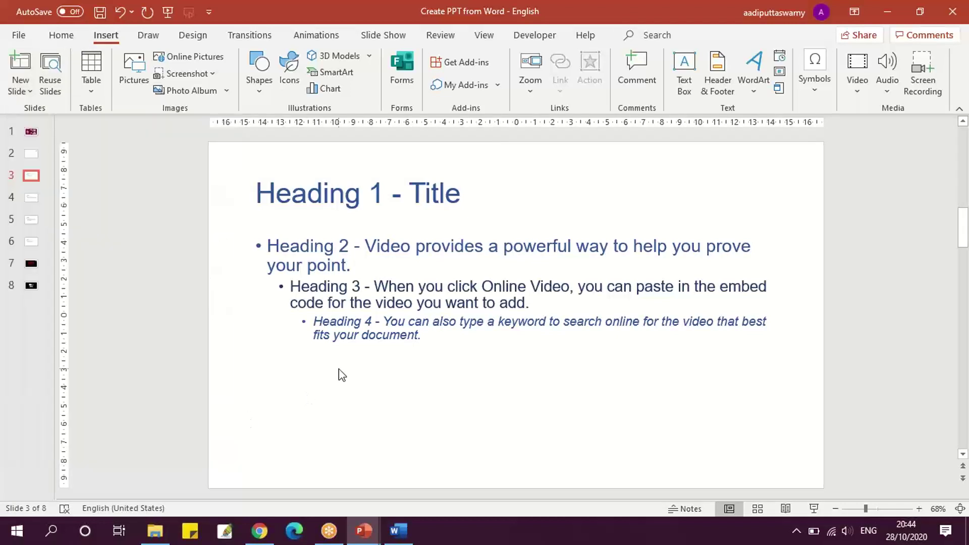